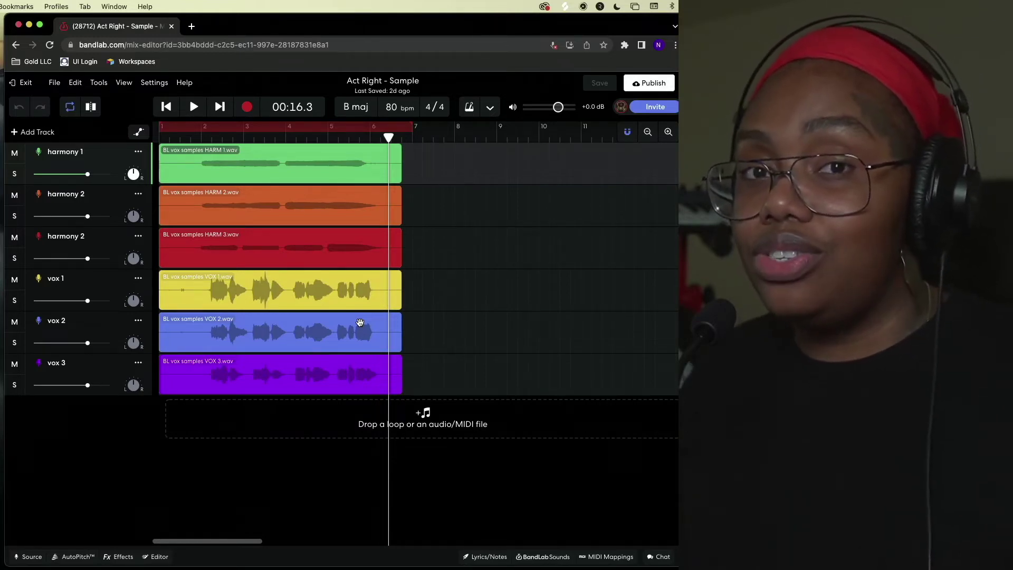
# - Play back the six-track vocal stack to hear its starting levels
pyautogui.press('space')
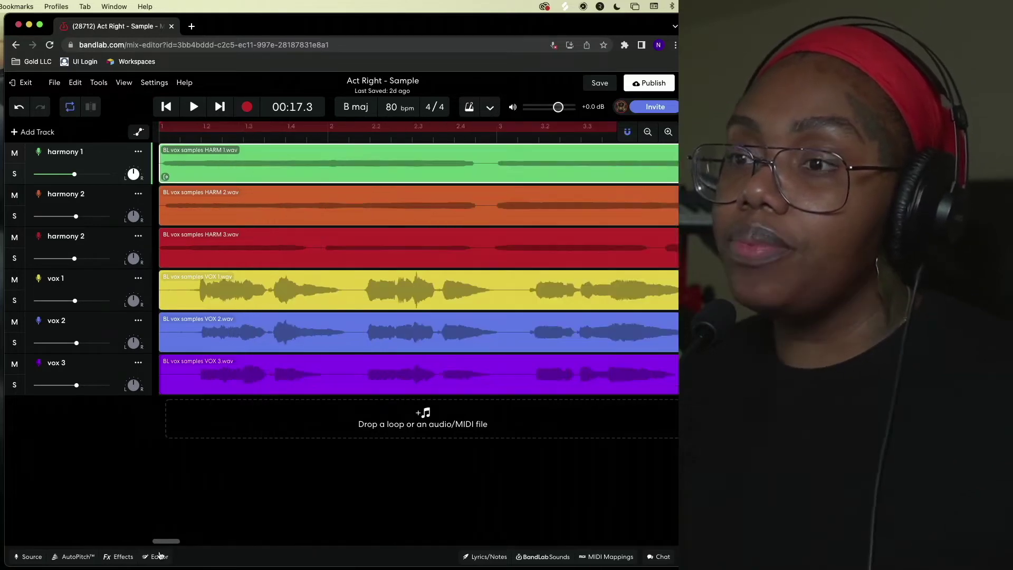
# - Trim the harmony 1 and red harmony clips to new end points in the Editor
pyautogui.click(160, 556)
pyautogui.click(370, 290)
pyautogui.scroll(-2, 370, 264)
pyautogui.moveTo(180, 465); pyautogui.dragTo(316, 465)
pyautogui.click(370, 268)
pyautogui.click(369, 311)
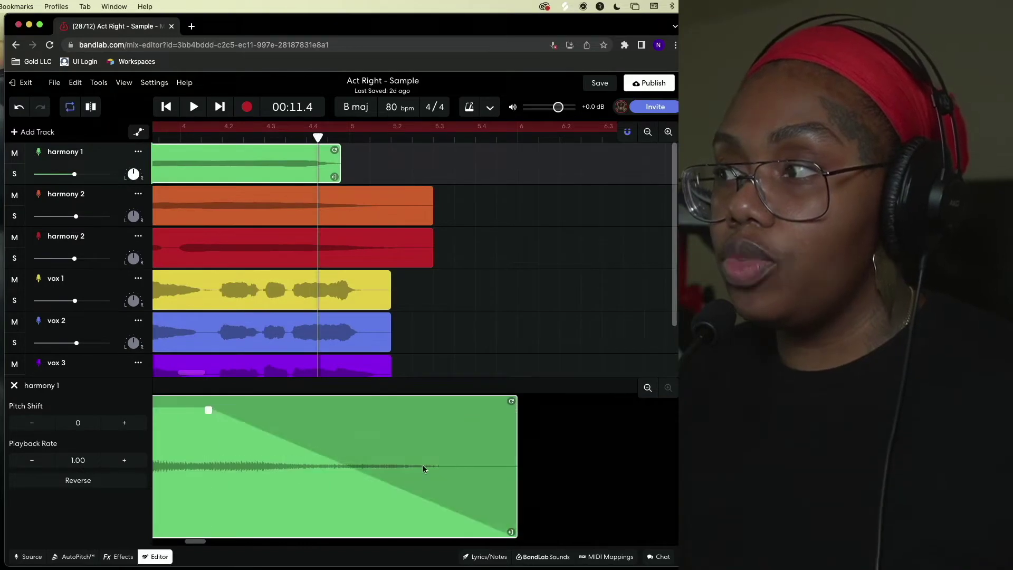
pyautogui.click(343, 206)
pyautogui.moveTo(377, 261); pyautogui.dragTo(391, 261)
# - Shorten the vox 1 and vox 2 clips and give vox 3 a long fade-out
pyautogui.click(316, 290)
pyautogui.moveTo(675, 528); pyautogui.dragTo(498, 528)
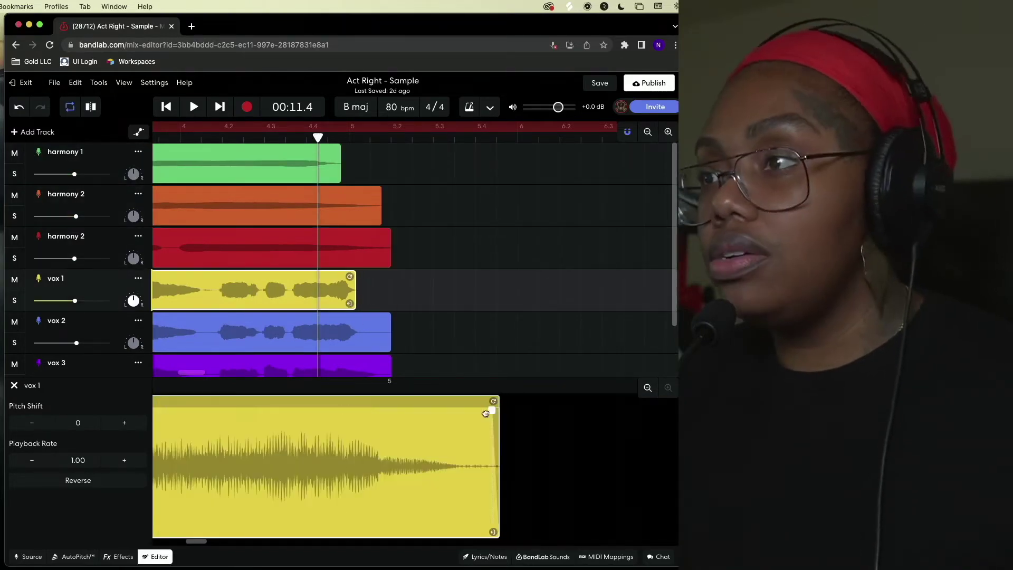
pyautogui.click(317, 332)
pyautogui.moveTo(391, 346); pyautogui.dragTo(369, 346)
pyautogui.press('Down')
pyautogui.moveTo(607, 539); pyautogui.dragTo(370, 513)
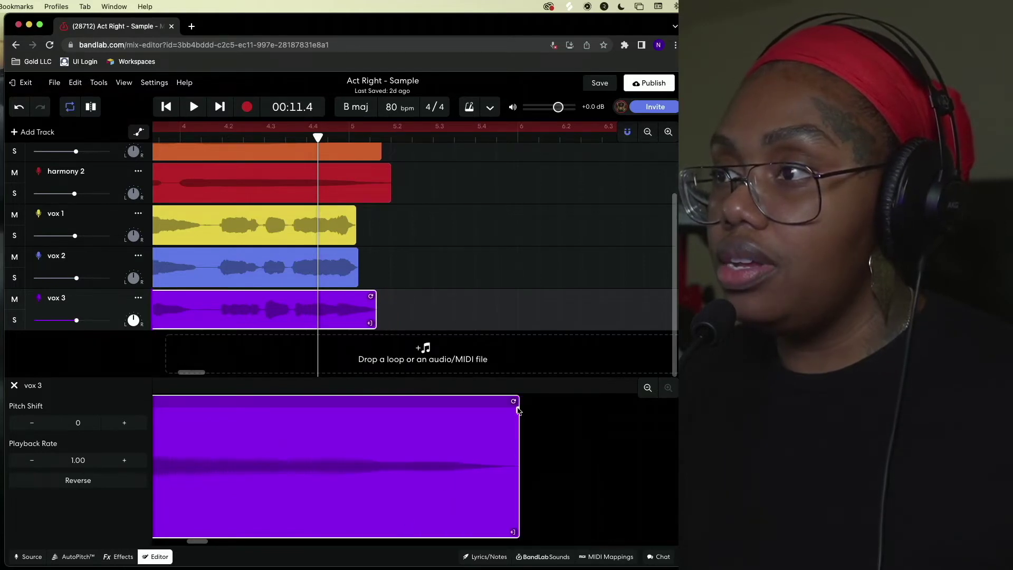
pyautogui.moveTo(517, 410); pyautogui.dragTo(298, 431)
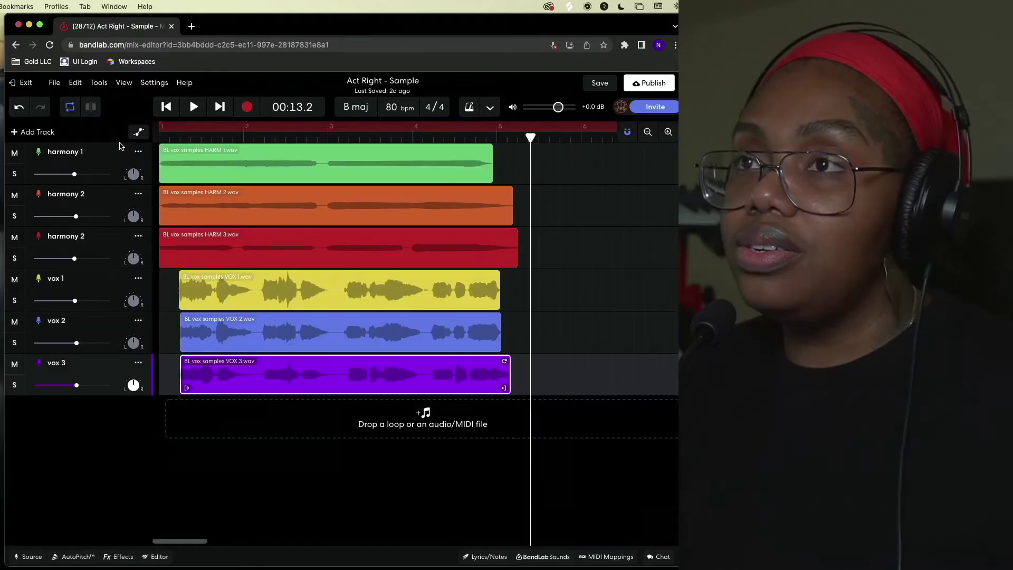
# - Solo harmony 1, turn on its AutoPitch, and play the corrected harmony from the start
pyautogui.click(213, 166)
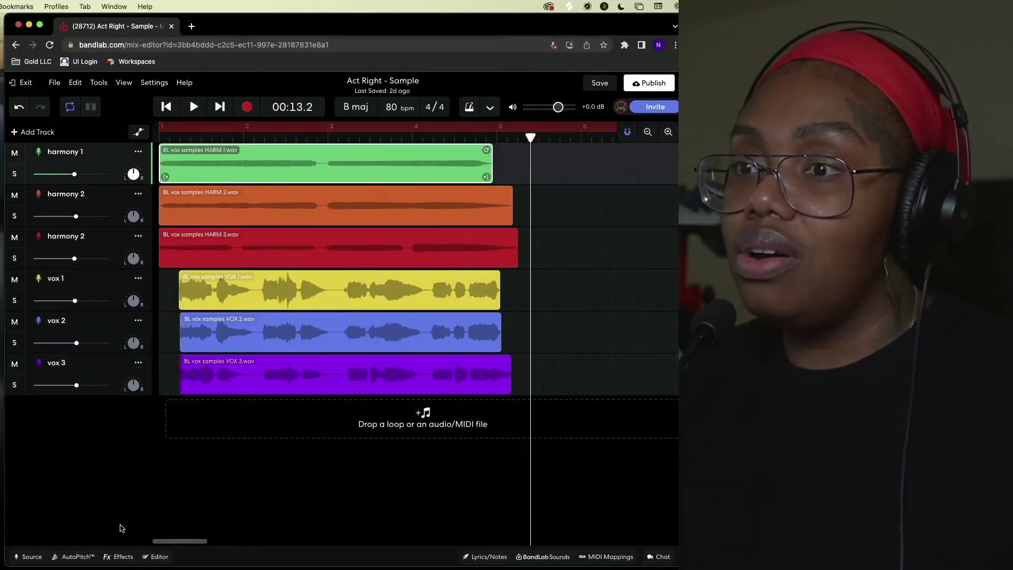
pyautogui.click(71, 558)
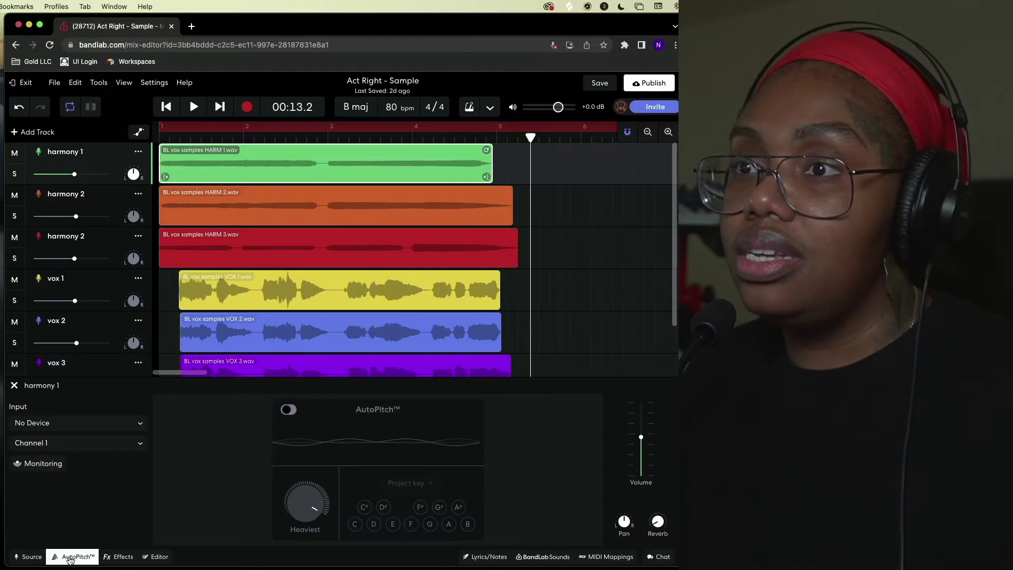
pyautogui.click(15, 175)
pyautogui.press('Return')
pyautogui.press('space')
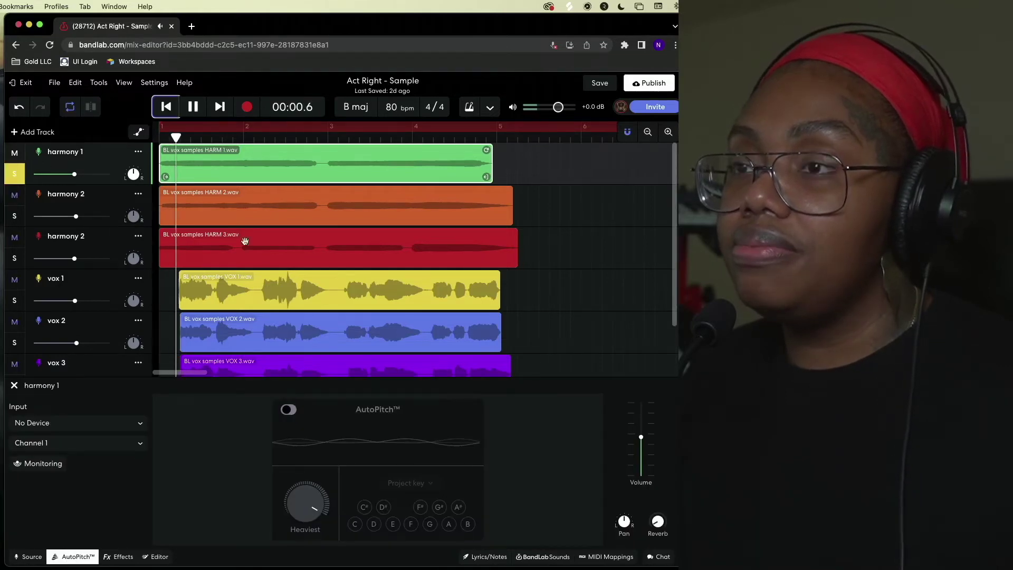
pyautogui.press('space')
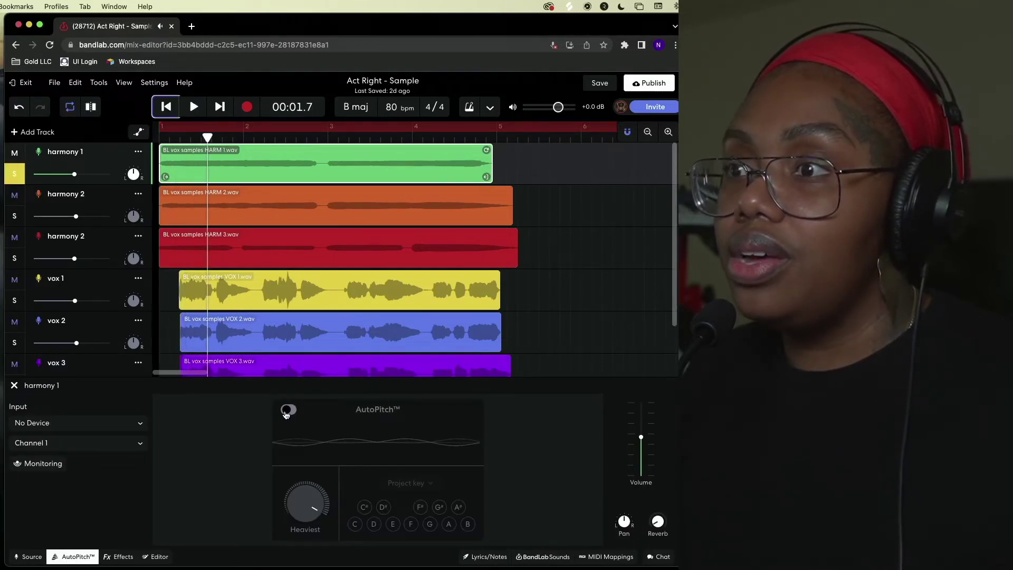
pyautogui.click(289, 410)
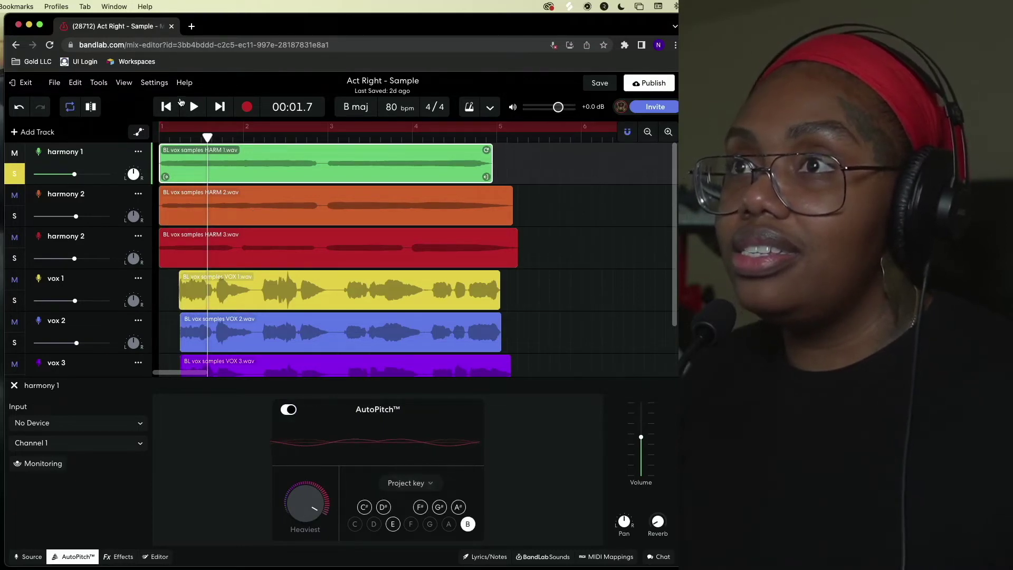
pyautogui.click(165, 107)
pyautogui.press('space')
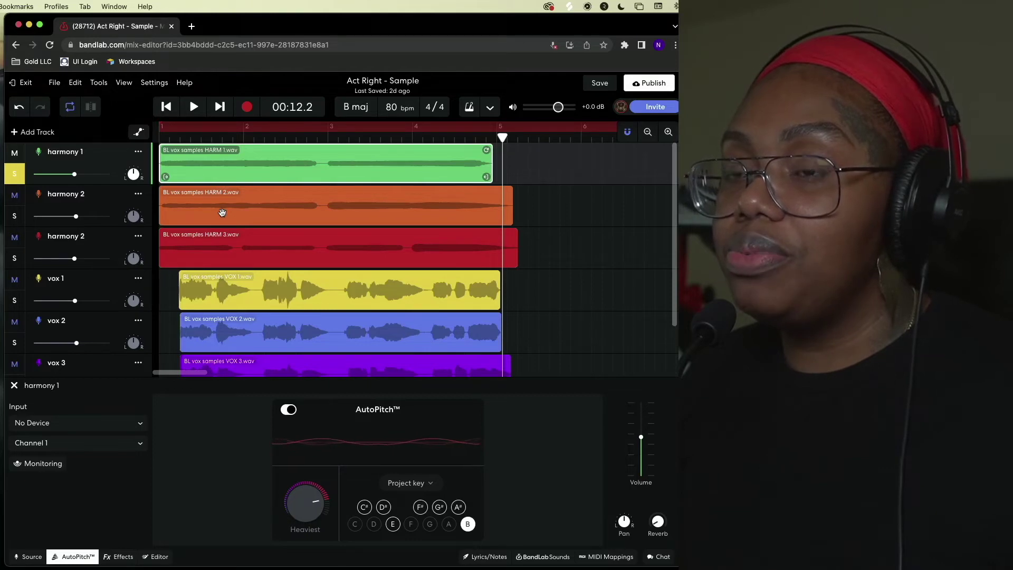
# - Solo the red harmony track as well and play the harmonies together
pyautogui.click(222, 240)
pyautogui.click(167, 107)
pyautogui.press('space')
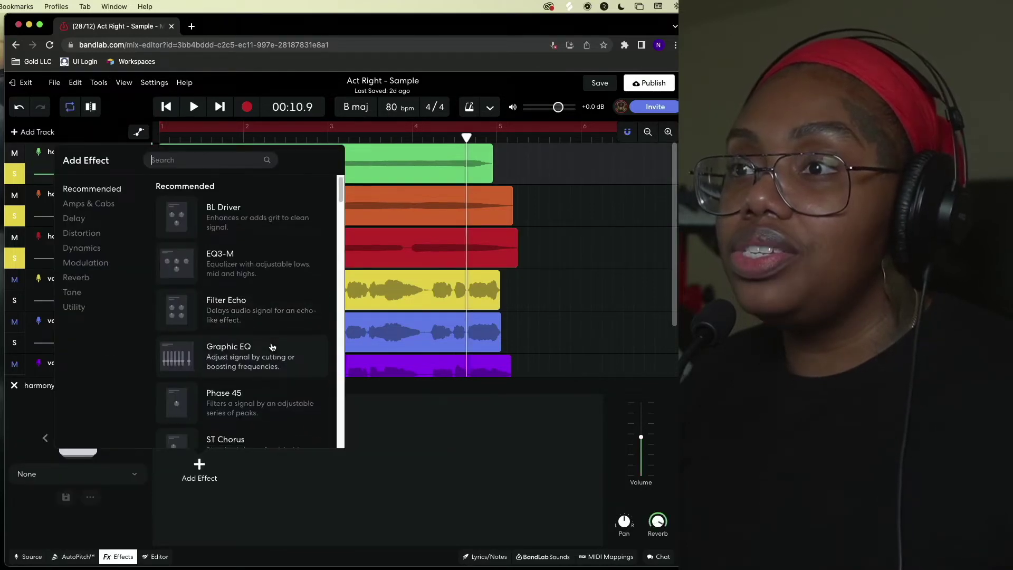
pyautogui.scroll(-1, 272, 347)
# - Add a Studio Reverb effect to the harmony 1 track
pyautogui.scroll(-2, 273, 347)
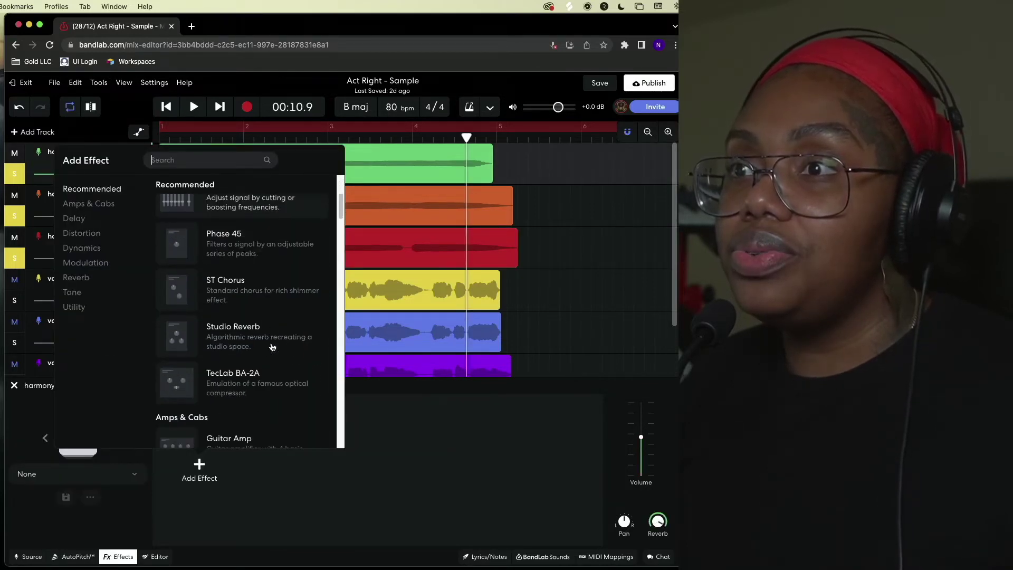
pyautogui.click(273, 341)
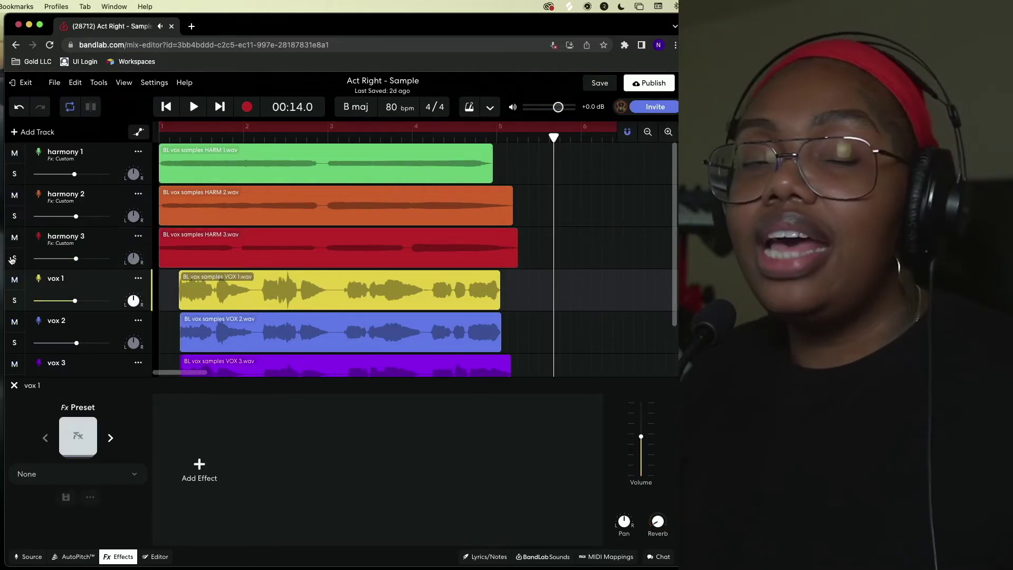
# - Ease vox 1's AutoPitch correction strength down to the Heavy setting, about 70%
pyautogui.scroll(-1, 348, 285)
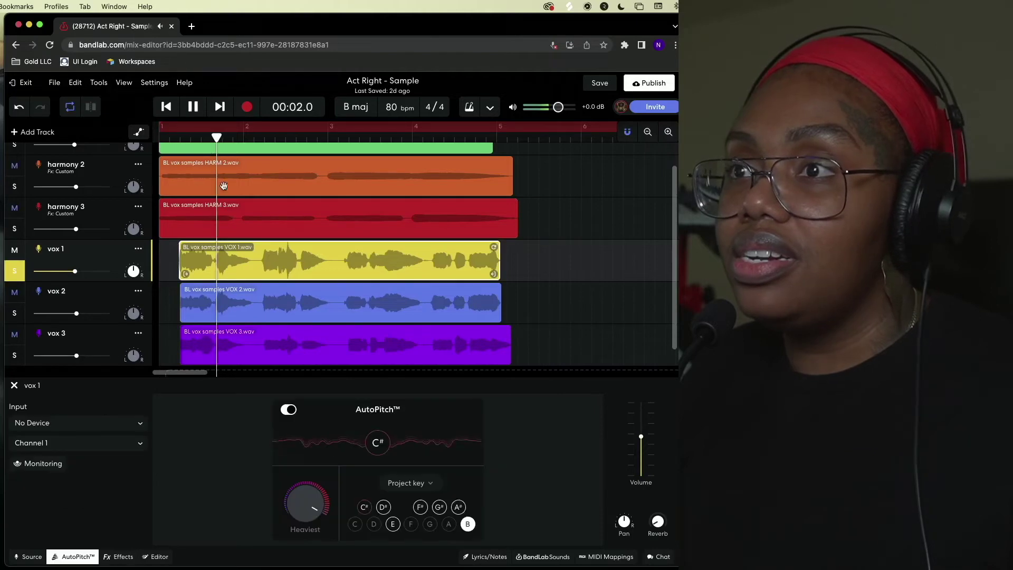
pyautogui.moveTo(306, 515); pyautogui.dragTo(305, 525)
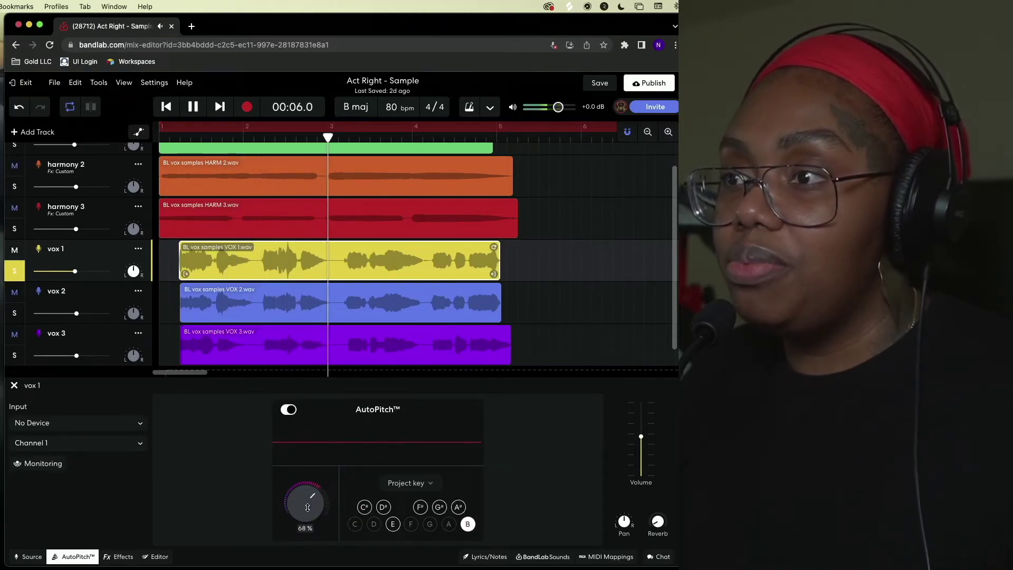
pyautogui.moveTo(308, 507); pyautogui.dragTo(313, 508)
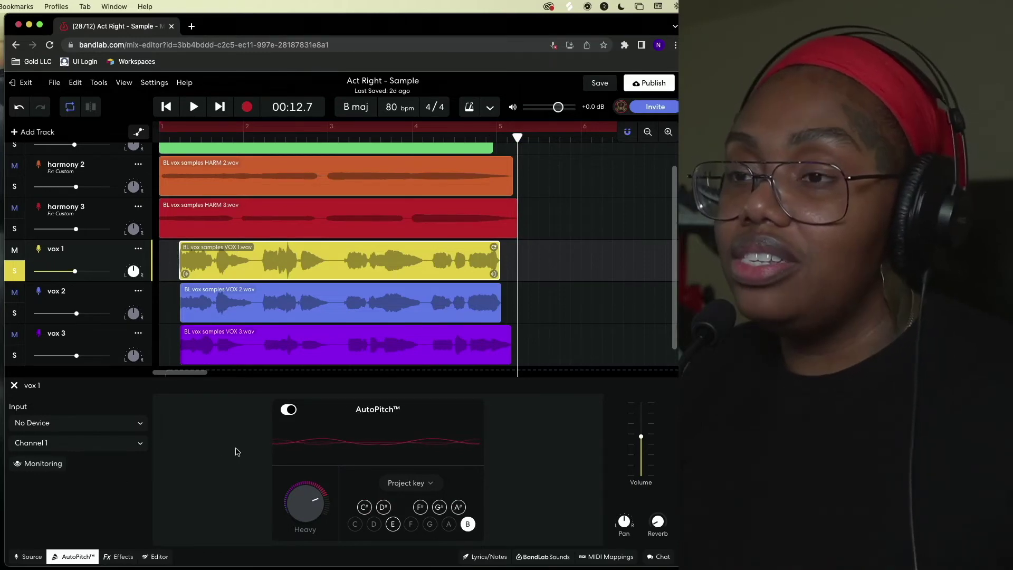
# - Add a Spring Reverb with a raised reverb level to vox 1 and lower vox 2 to -6.7 dB
pyautogui.click(123, 557)
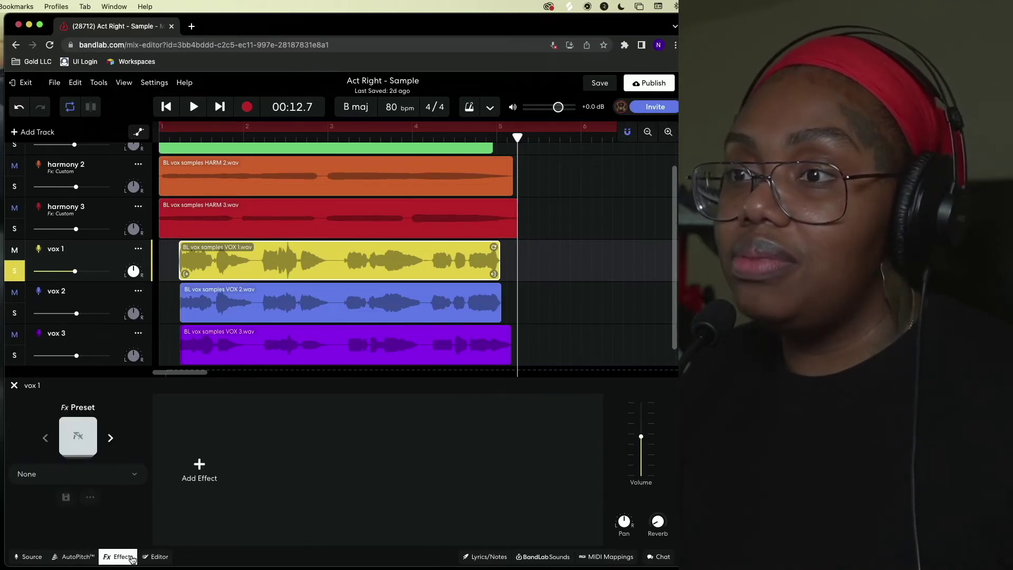
pyautogui.press('space')
pyautogui.click(209, 485)
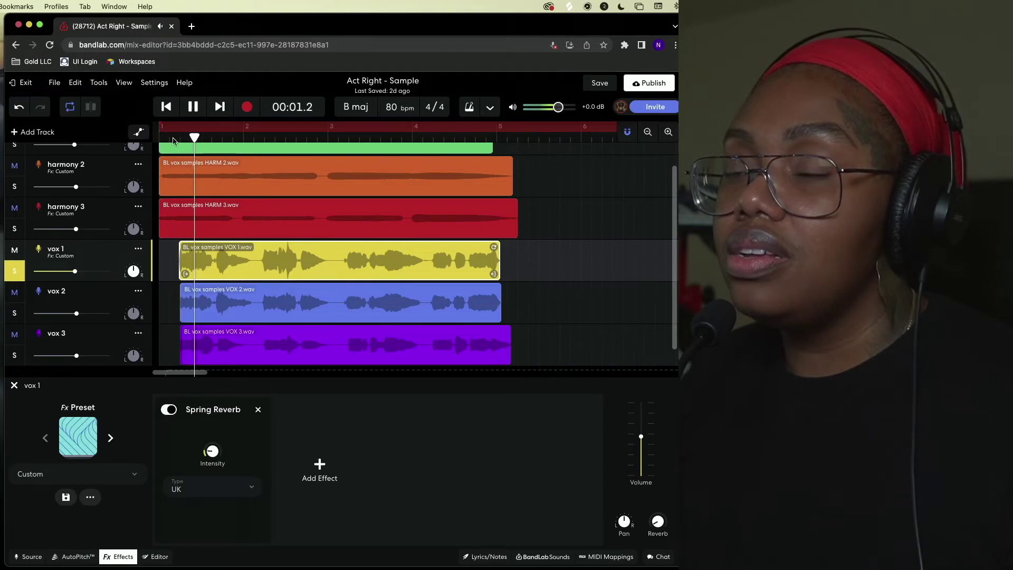
pyautogui.moveTo(661, 533)
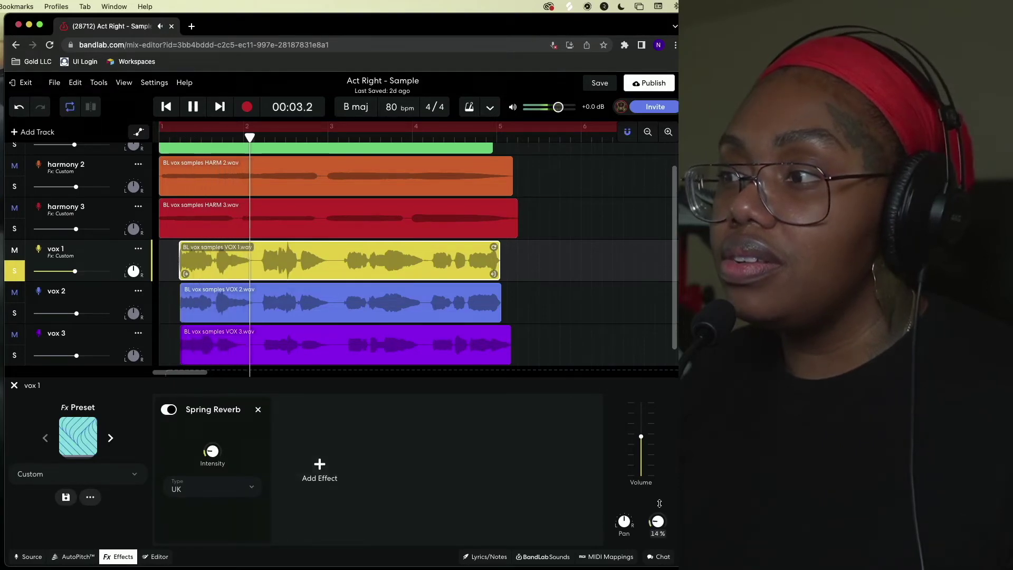
pyautogui.moveTo(660, 503); pyautogui.dragTo(660, 482)
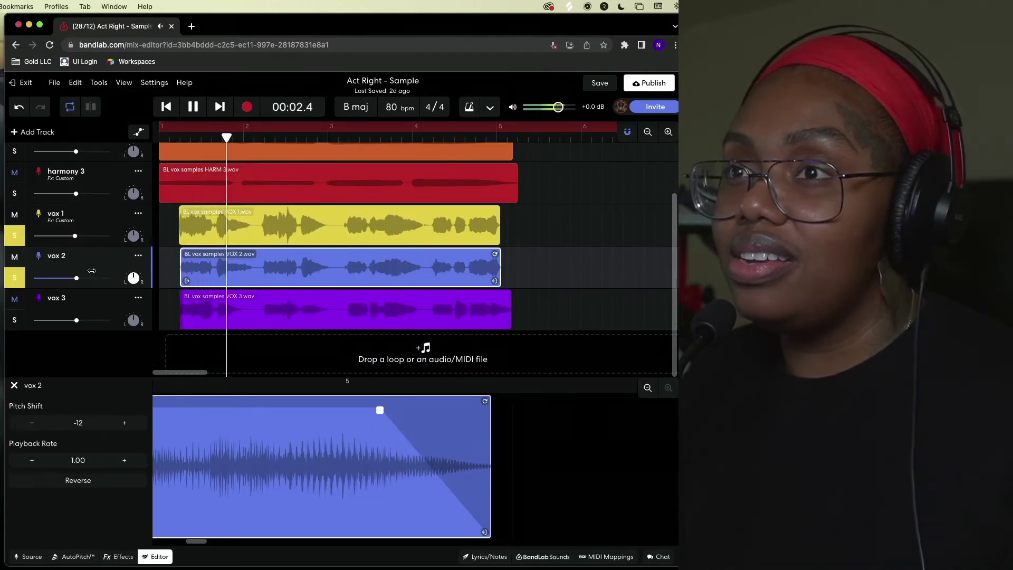
pyautogui.moveTo(76, 278); pyautogui.dragTo(70, 279)
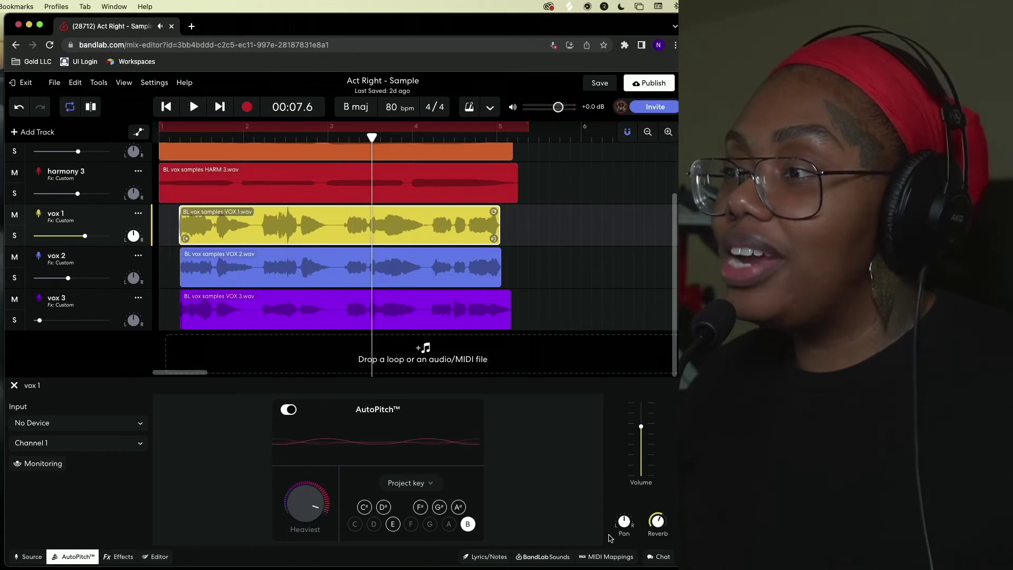
# - Search the BandLab Sounds library for 'nefertiti gold' drum loops
pyautogui.click(543, 557)
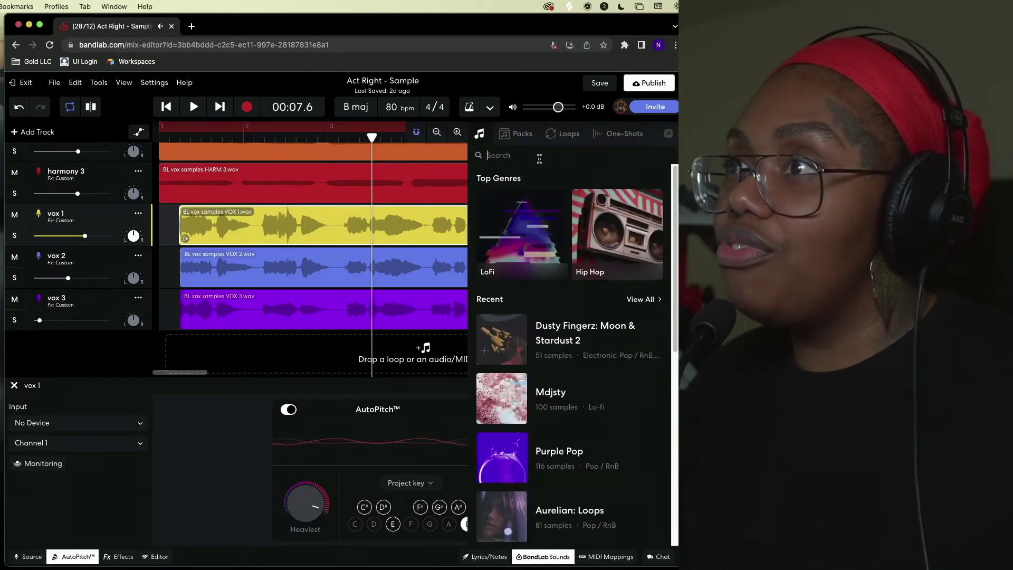
pyautogui.write('nefert')
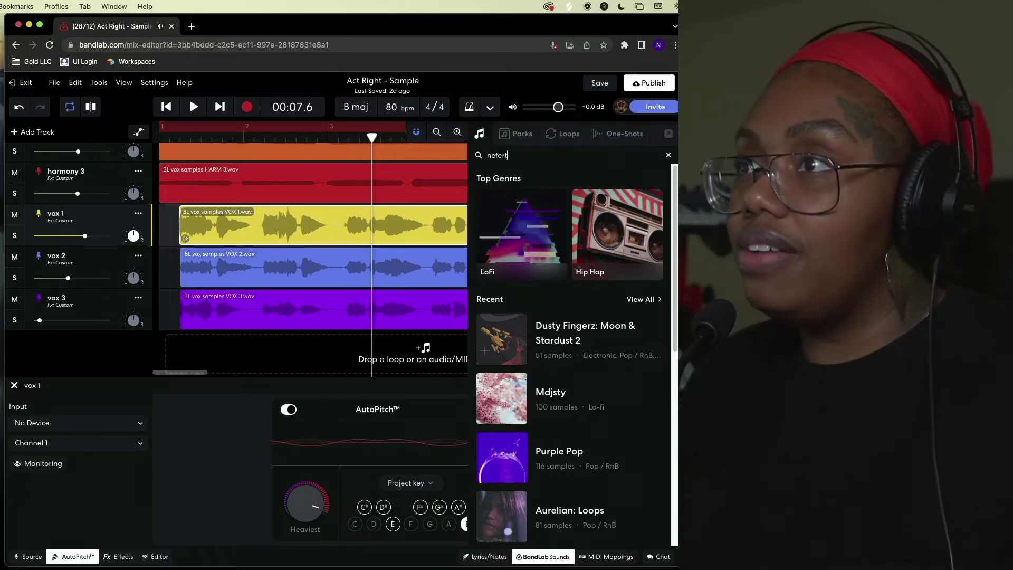
pyautogui.write('iti gold')
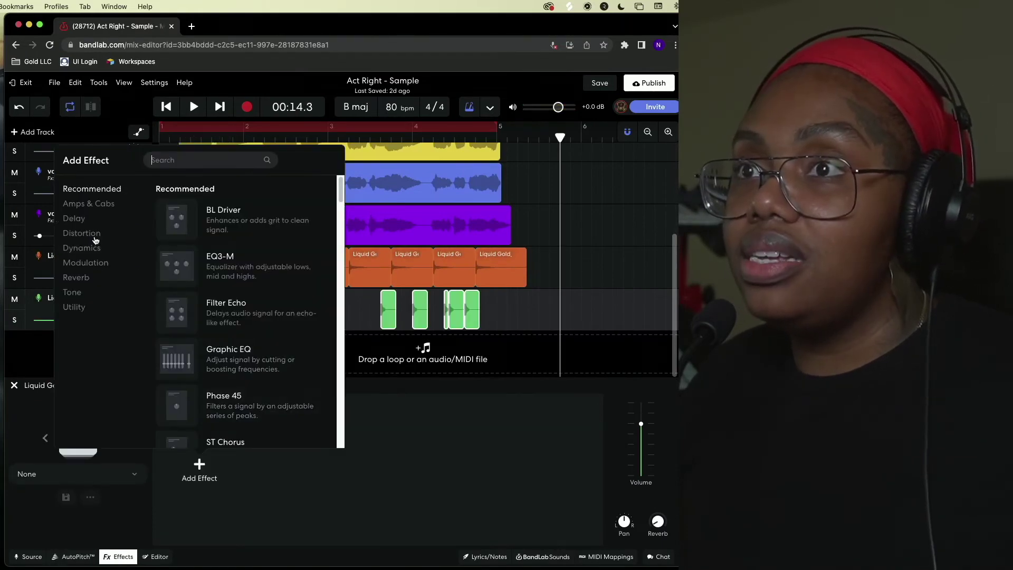
# - Browse the Distortion effects category for the Liquid Gold drum tracks
pyautogui.click(94, 235)
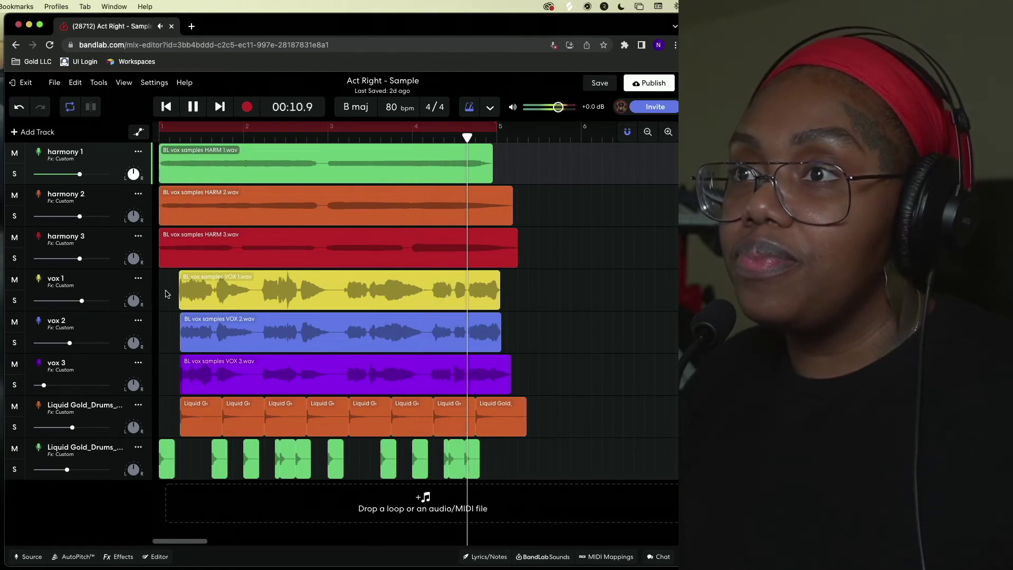
pyautogui.press('space')
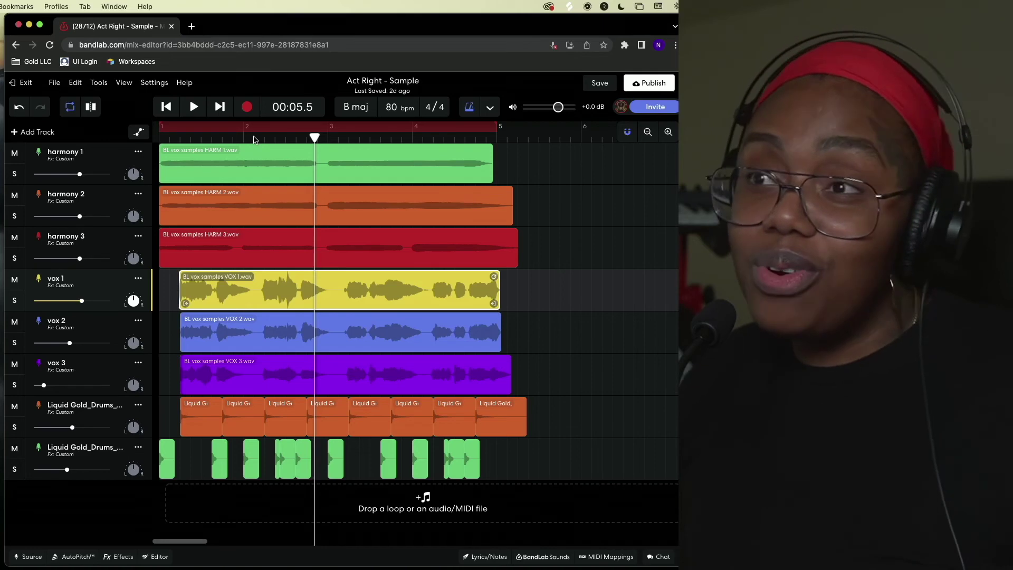
pyautogui.click(195, 139)
pyautogui.click(158, 137)
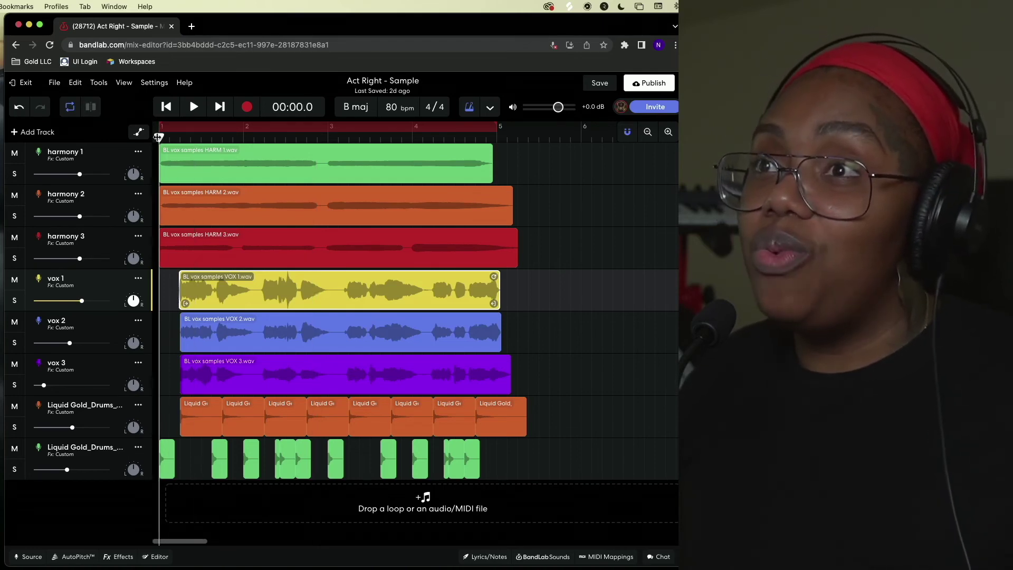